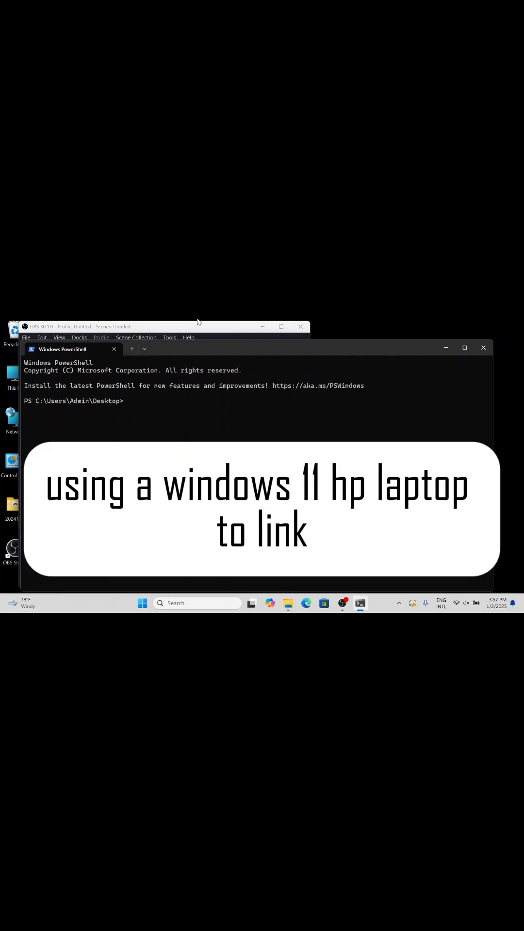
- Maximize the PowerShell window before running ssh to 192.168.123.237
left_click(464, 348)
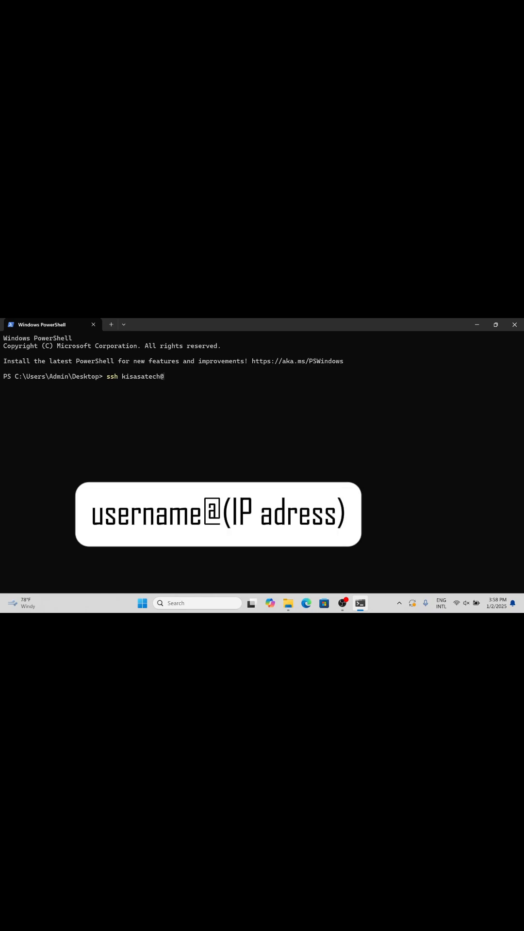
type("1")
type("9")
type("2.")
type("16")
type("8.12")
type("3.237")
- Run the ssh command, answer yes to the host-key question and submit the Pi password
key("Return")
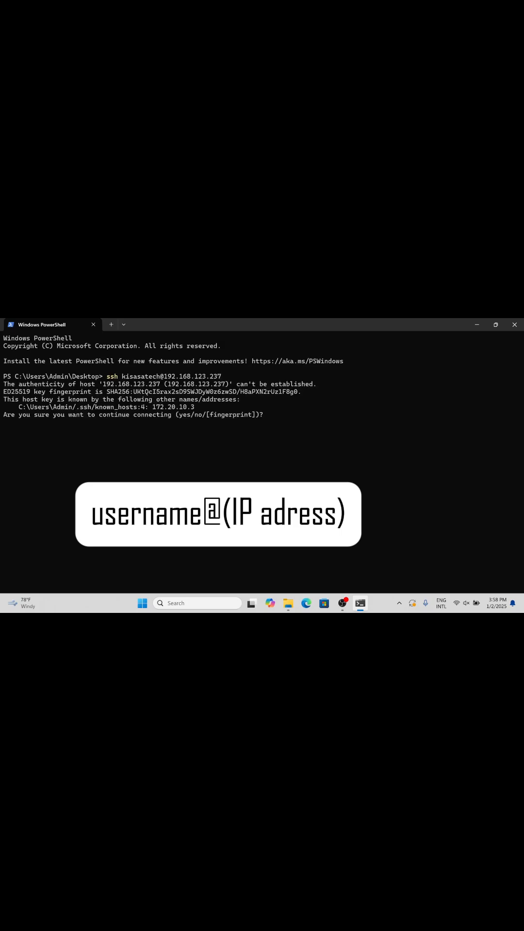
type("y")
type("es")
key("Return")
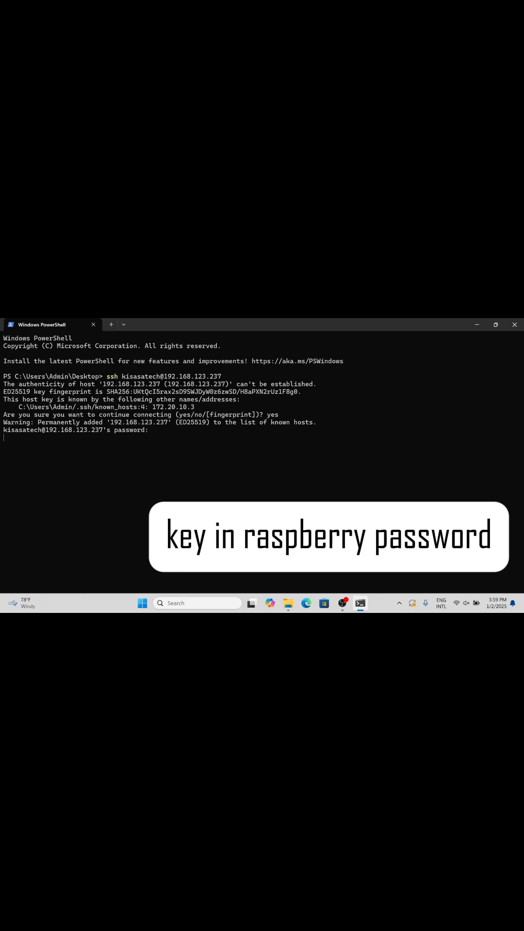
key("Return")
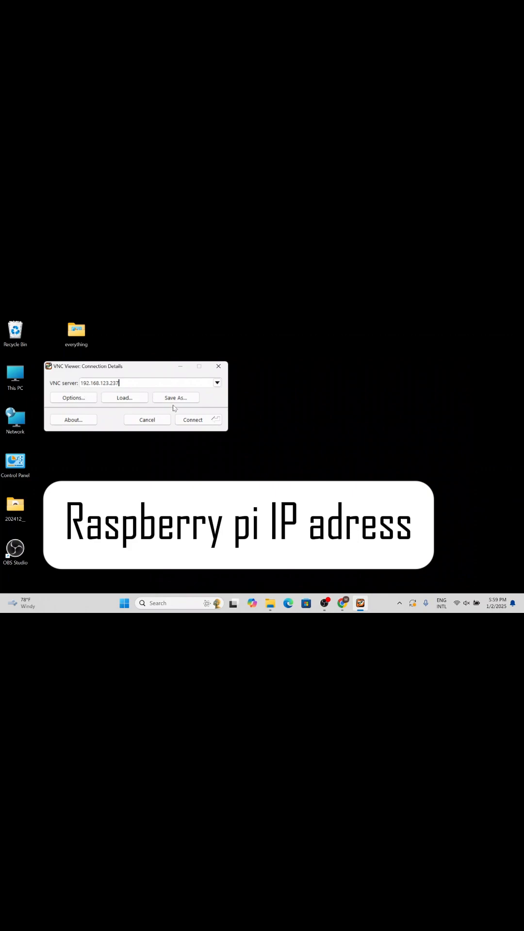
- Connect to 192.168.123.237 and accept the unknown-issuer and hostname-mismatch certificate exceptions
left_click(192, 420)
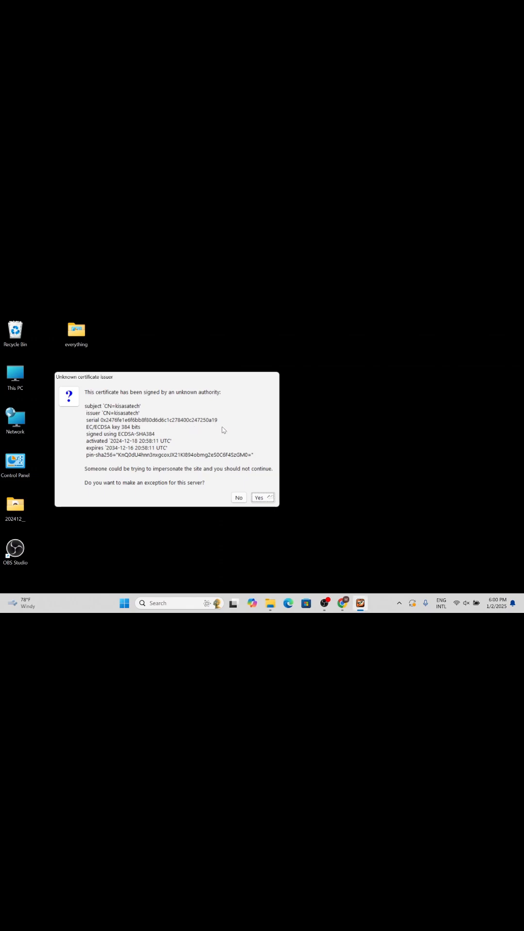
left_click(263, 497)
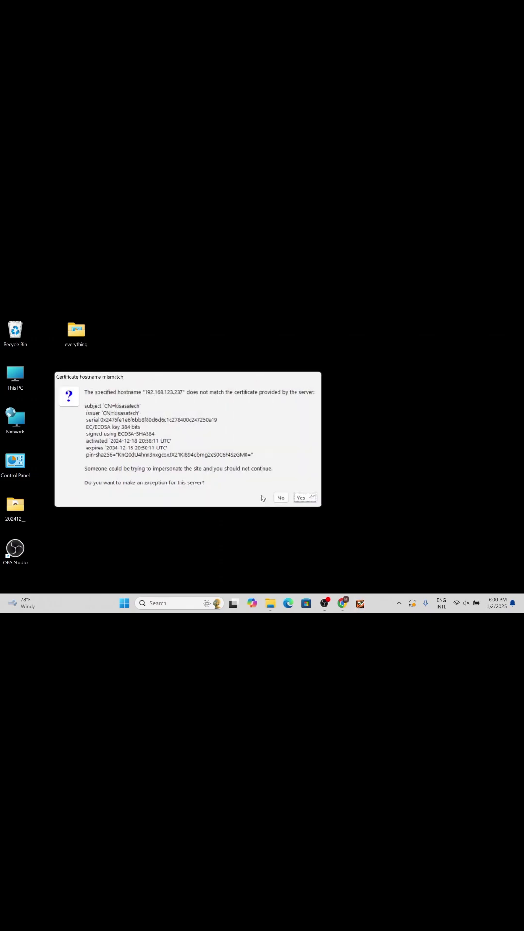
left_click(300, 497)
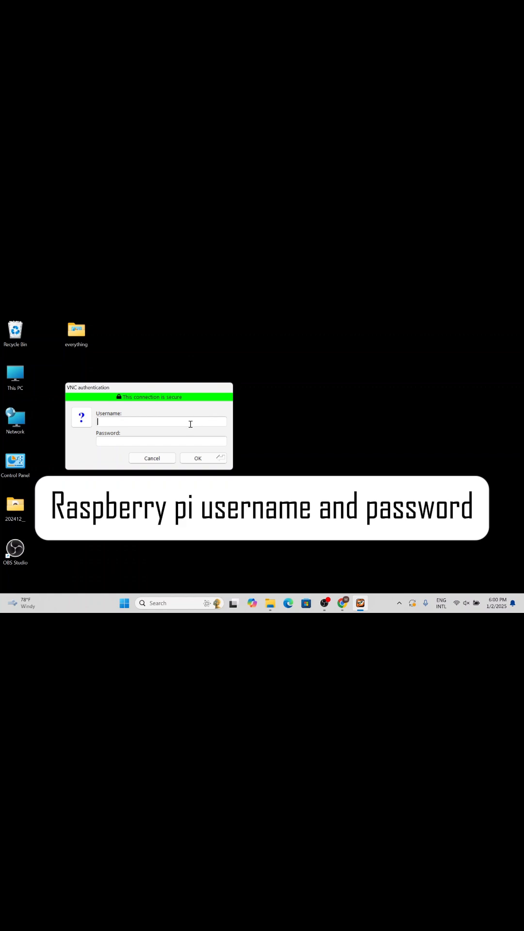
type("kisas")
type("a")
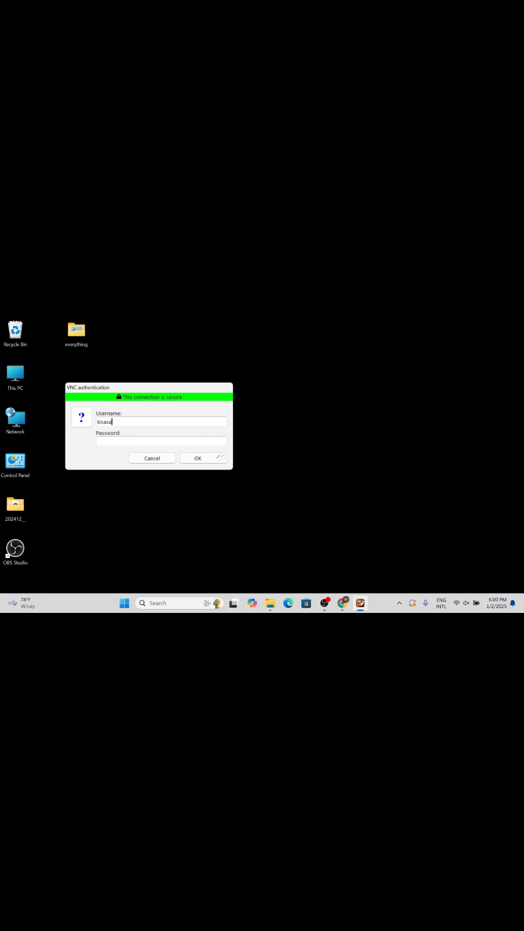
type("tech")
- Enter the Pi username and password and confirm to show the remote desktop
key("Tab")
type("•••••")
type("••")
left_click(194, 458)
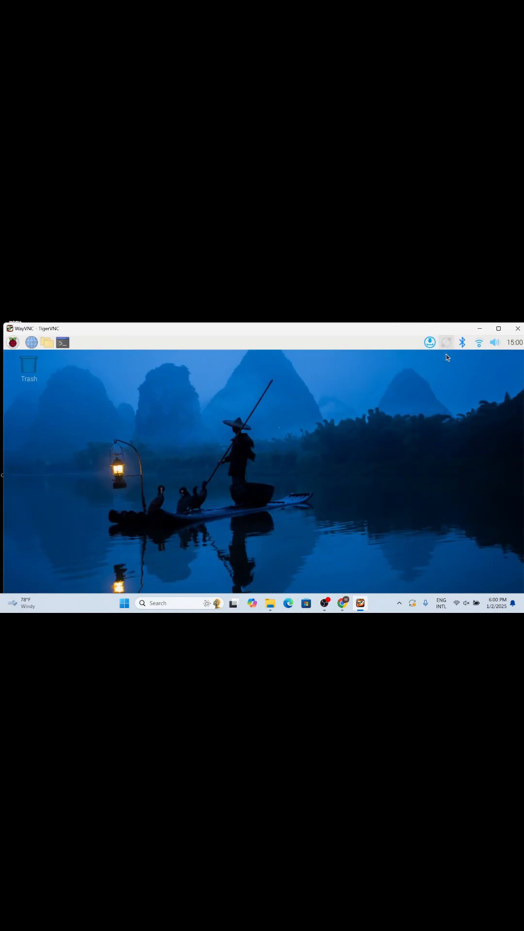
left_click(428, 340)
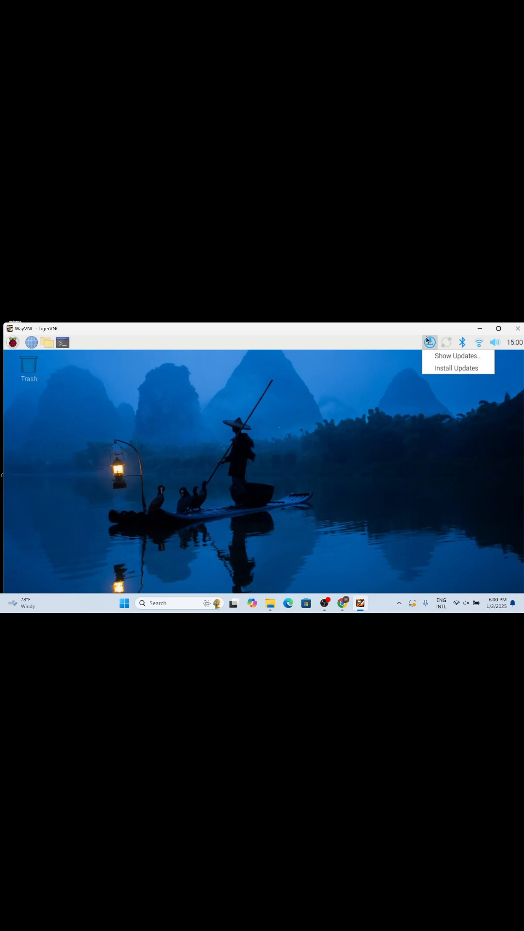
left_click(428, 341)
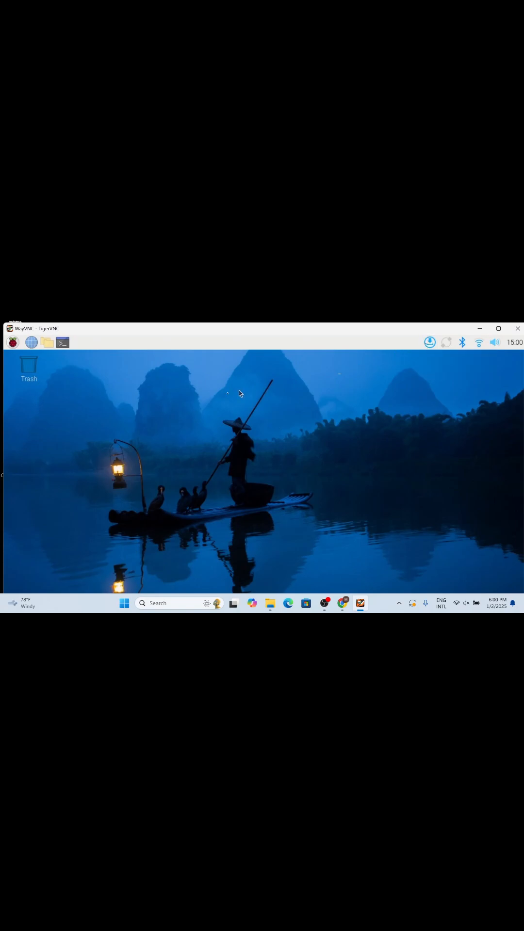